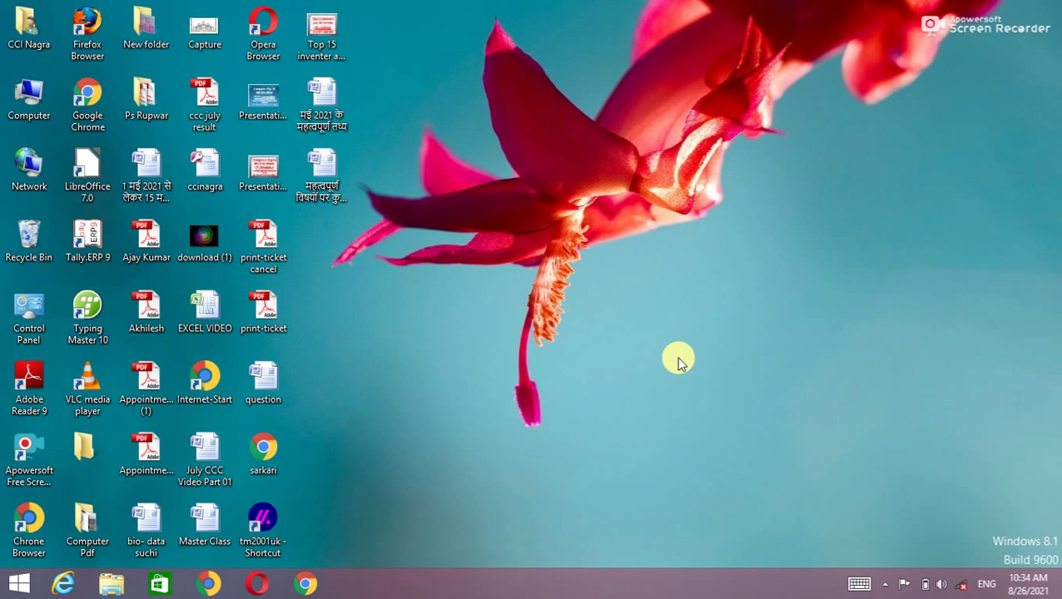
Launch Paint with mspaint and fill the blank canvas with red
key("super+r")
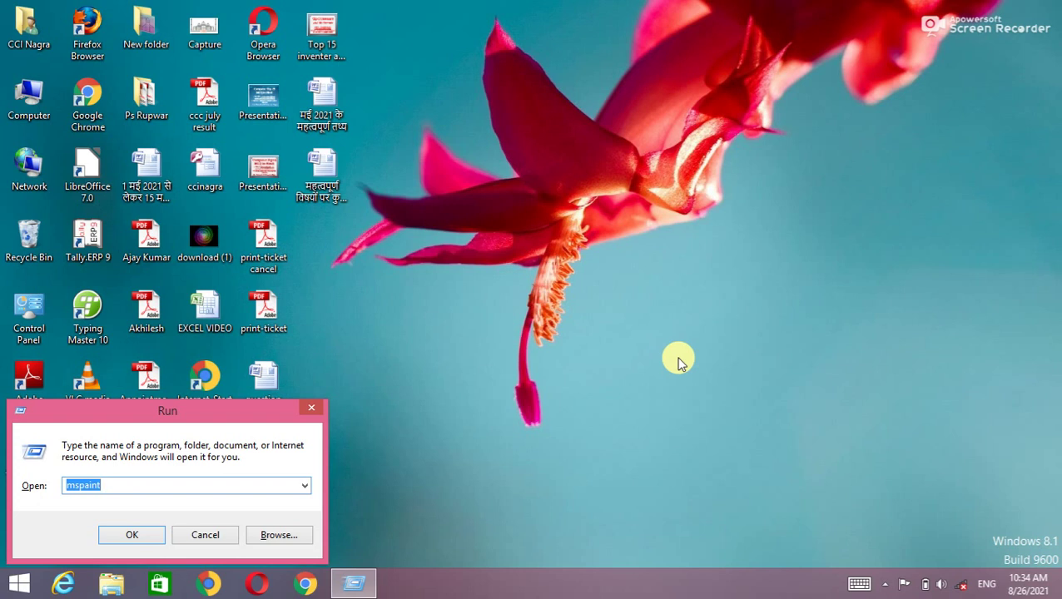
key("Return")
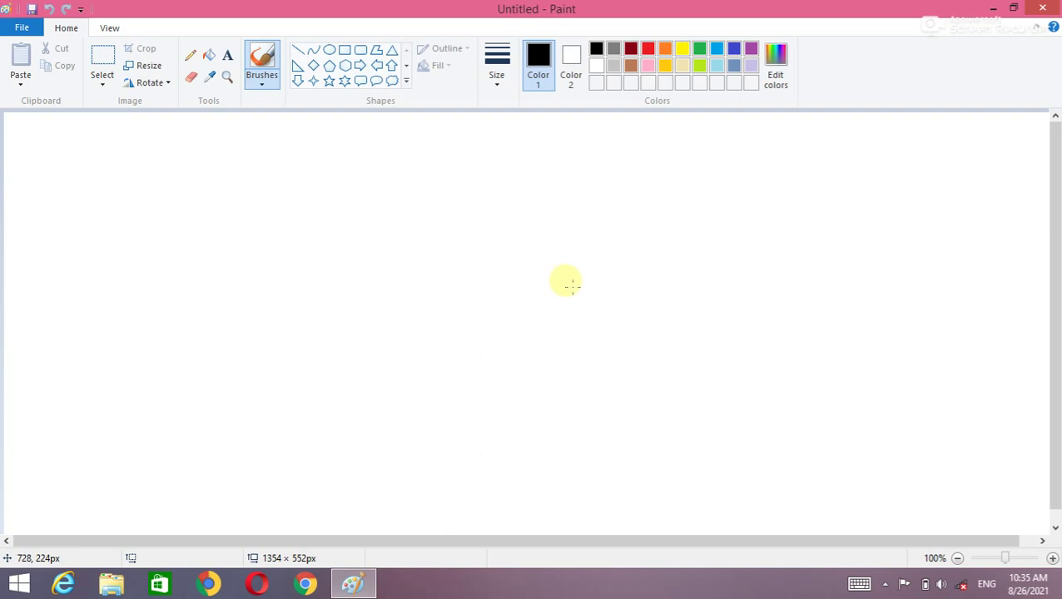
left_click(213, 60)
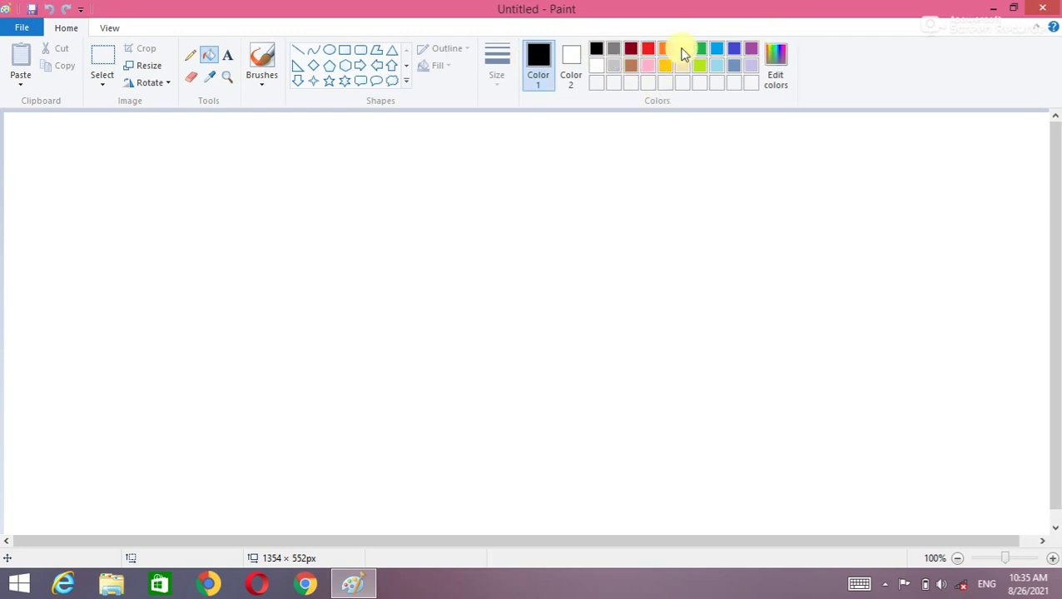
left_click(648, 48)
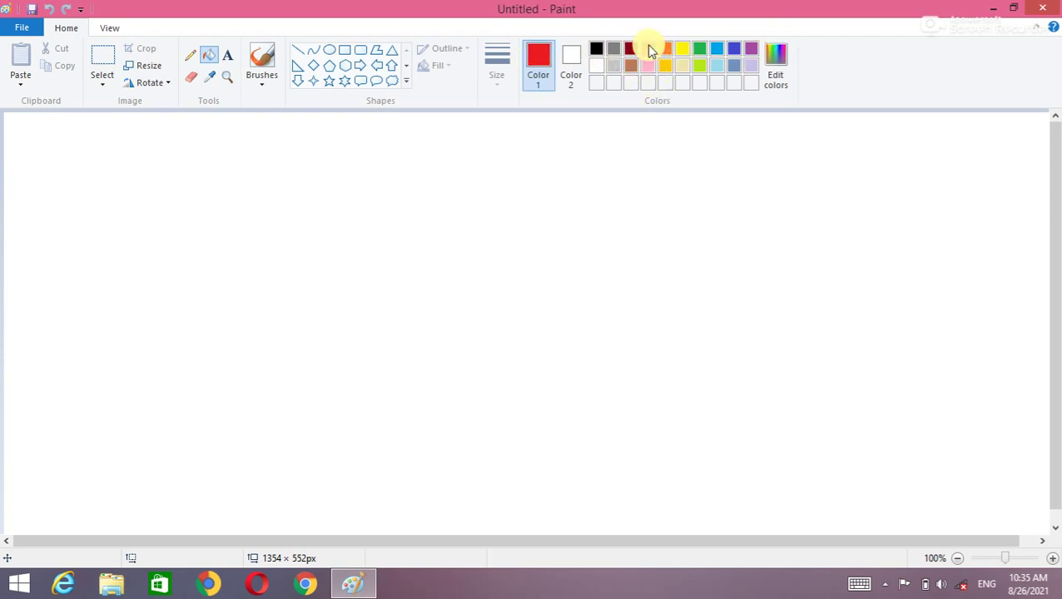
left_click(555, 245)
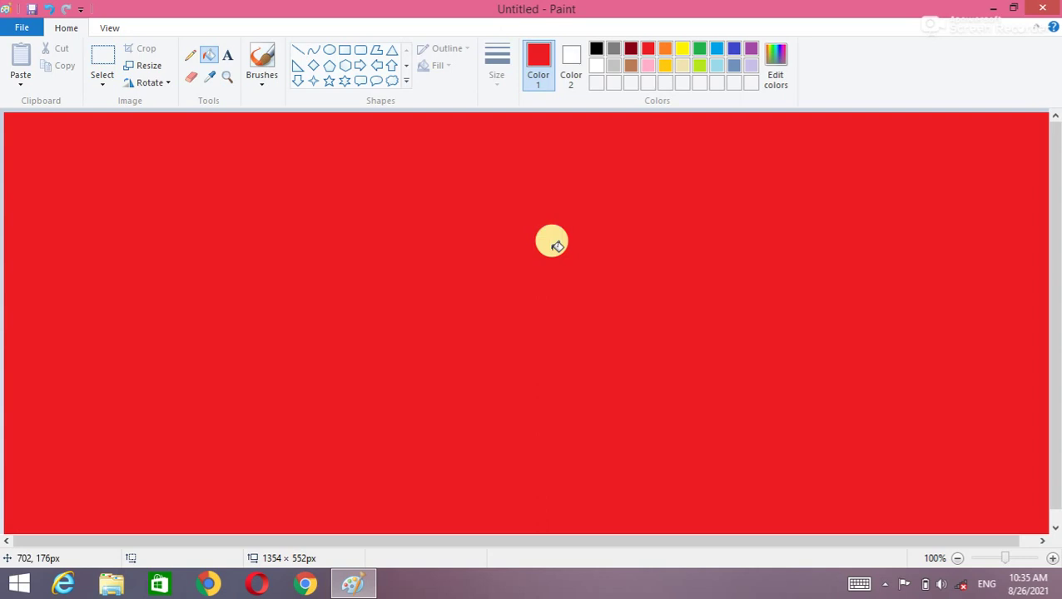
Draw a black five-point star about 391 × 410 px and move it slightly left of the canvas centre
left_click(596, 50)
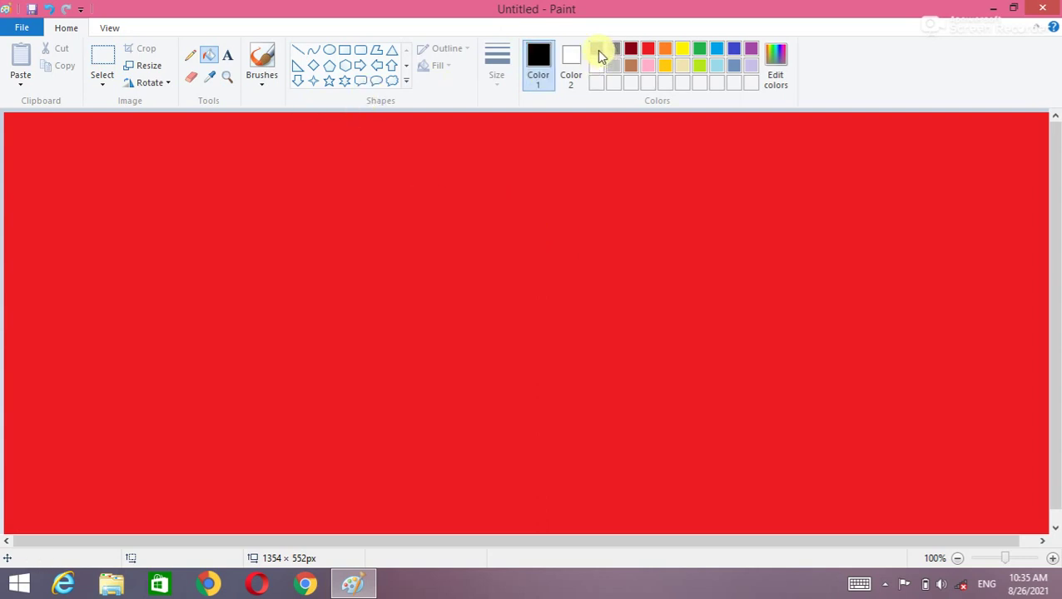
left_click(328, 83)
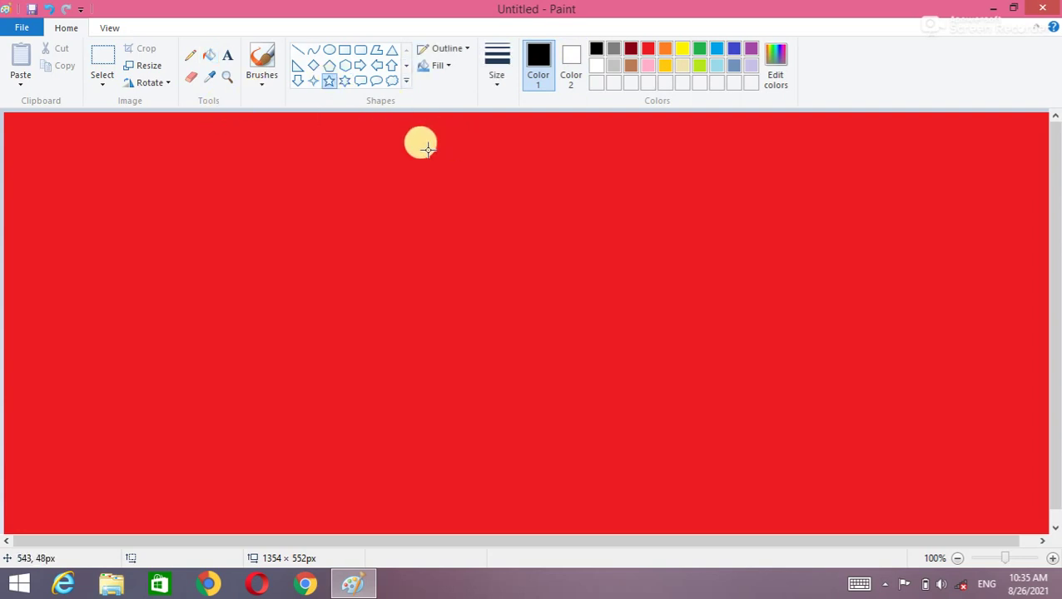
left_click_drag(426, 148, 731, 468)
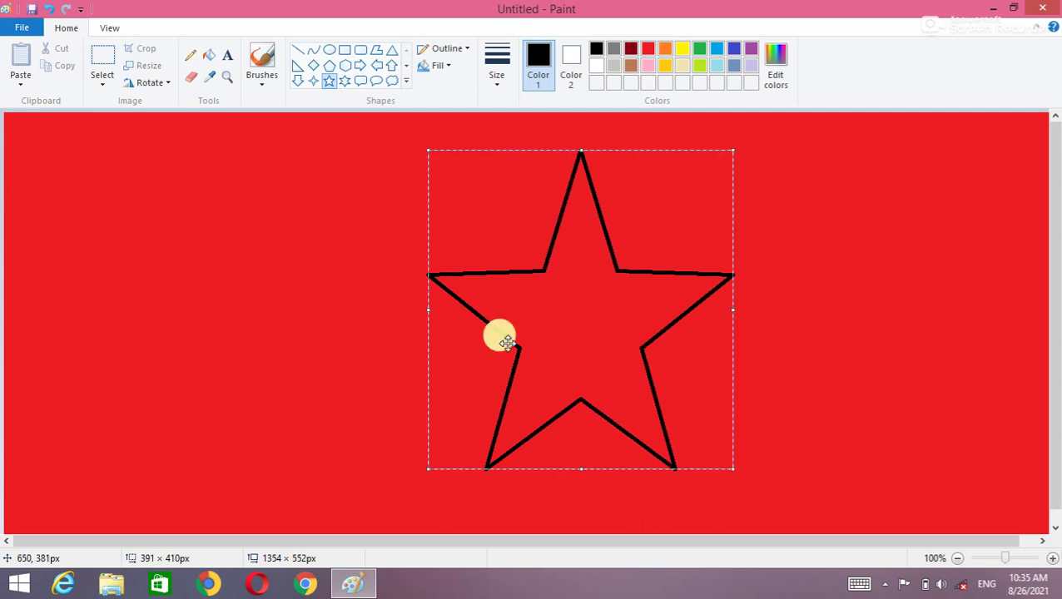
left_click_drag(583, 316, 473, 313)
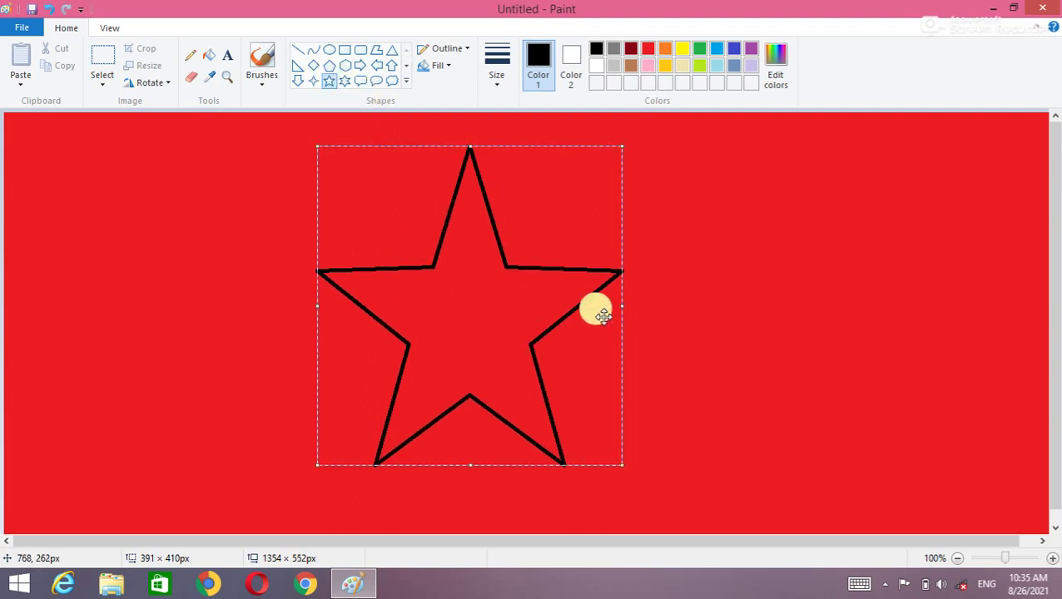
left_click(685, 302)
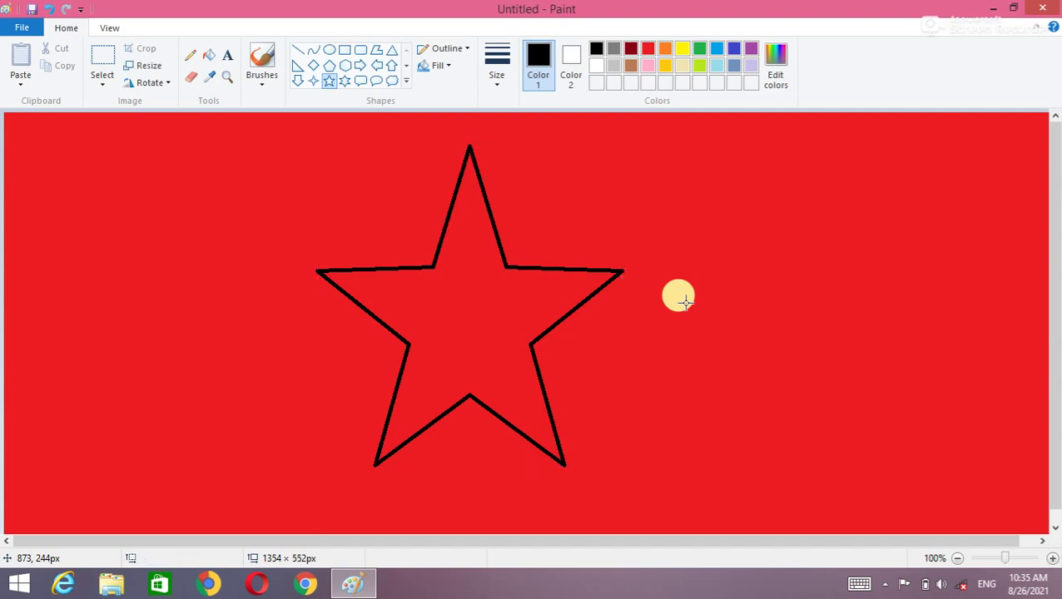
Draw a white vertical line through the star's top tip and its lower inner corner, extending past both
left_click(597, 66)
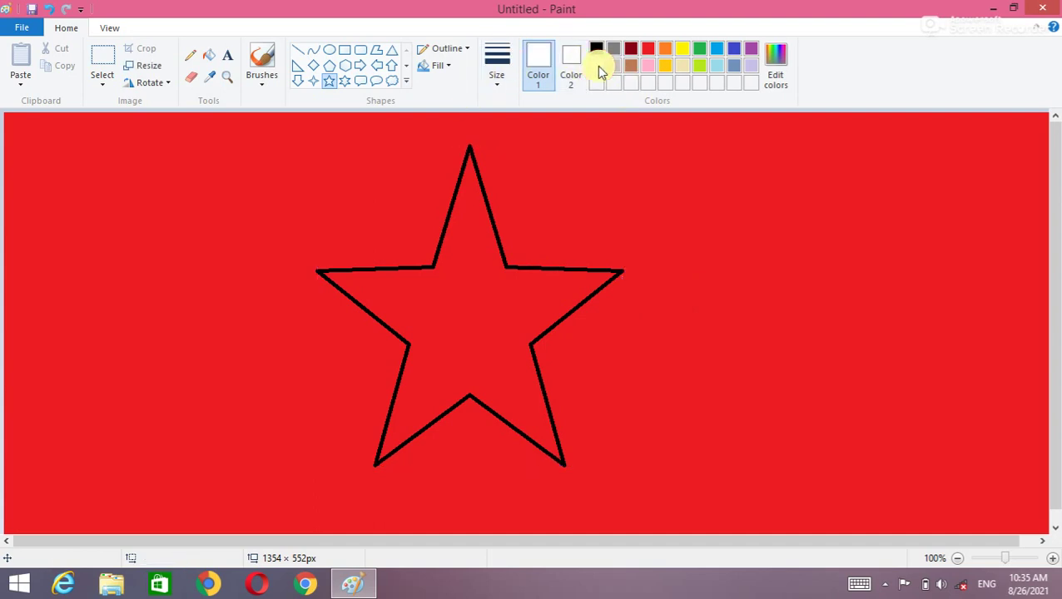
left_click(299, 50)
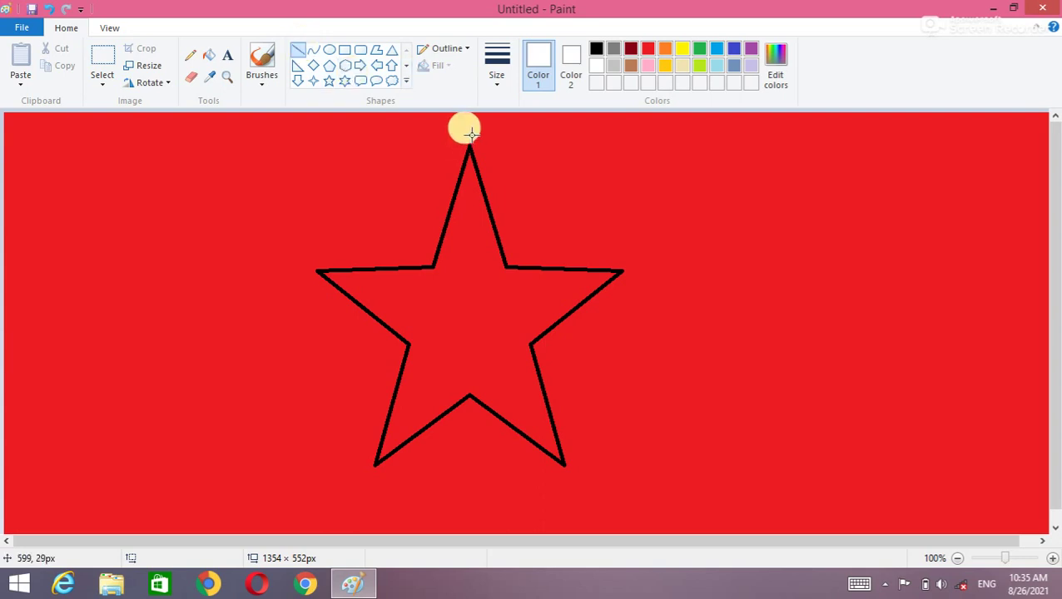
left_click_drag(466, 124, 468, 454)
left_click_drag(465, 121, 469, 122)
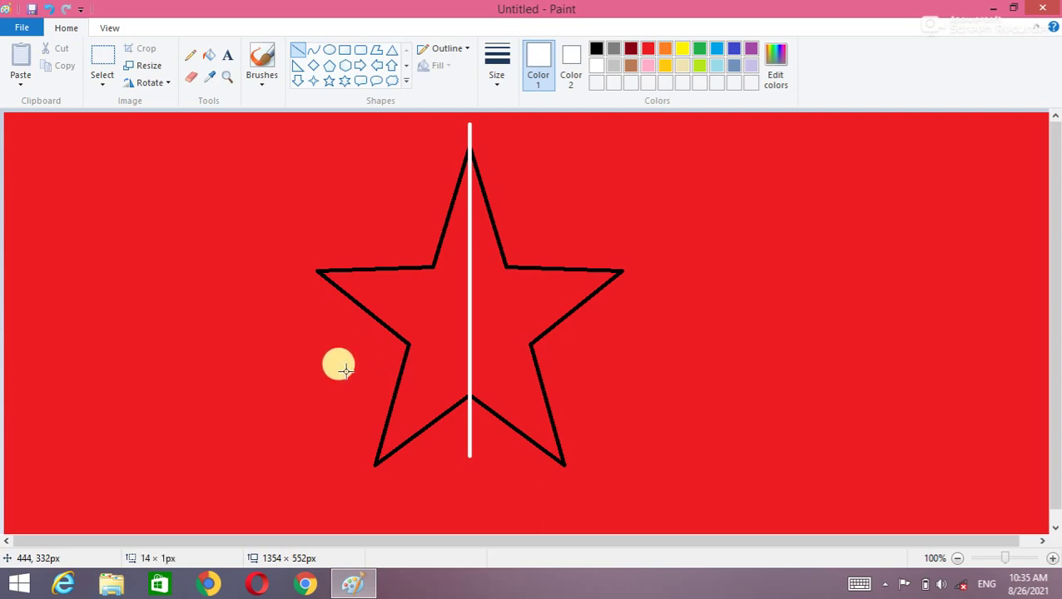
Draw two white diagonal lines crossing near the star's centre, each passing through an upper inner corner and the opposite lower inner corner
mouse_move(343, 371)
left_mouse_down()
mouse_move(424, 329)
mouse_move(536, 230)
mouse_move(547, 239)
left_mouse_up()
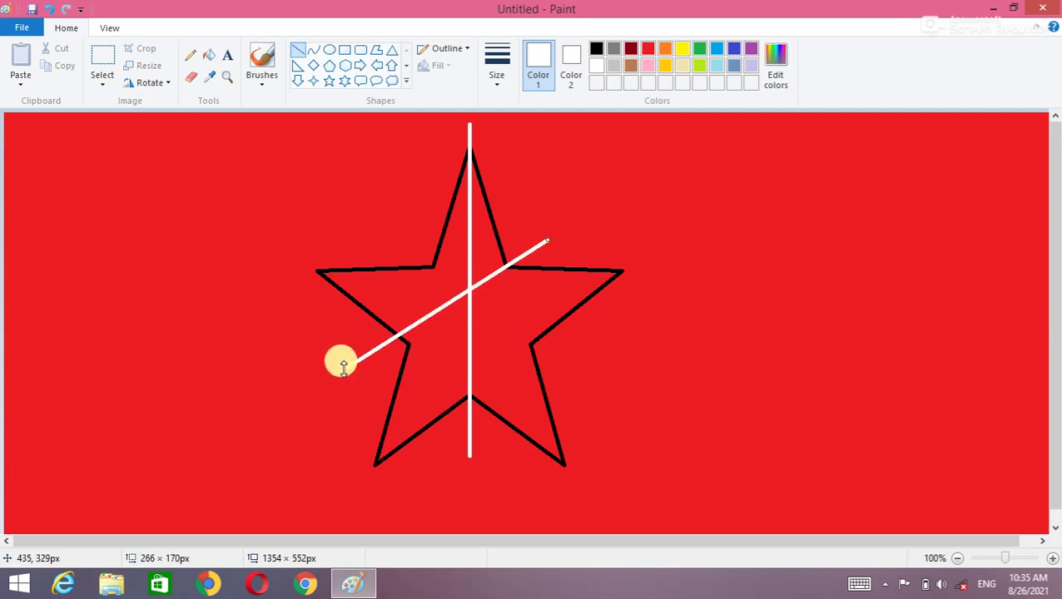
left_click_drag(343, 371, 355, 381)
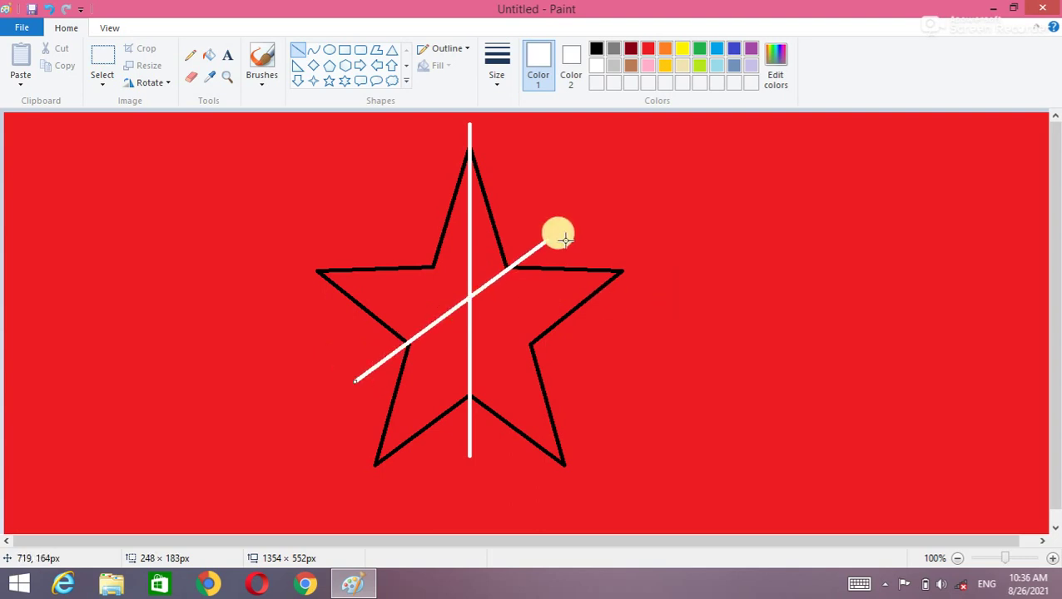
left_click_drag(551, 240, 541, 238)
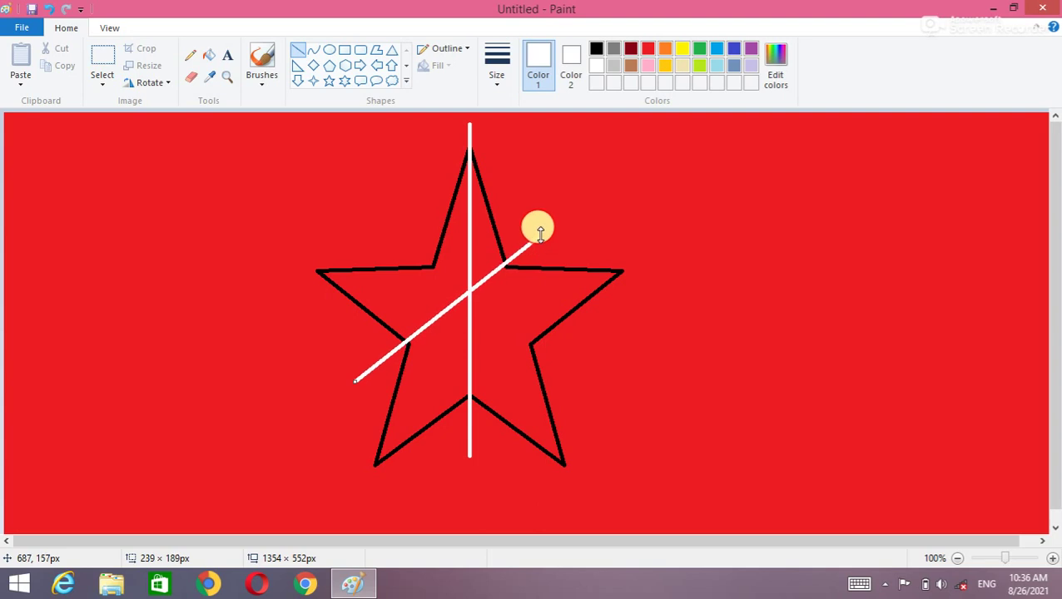
left_click(739, 314)
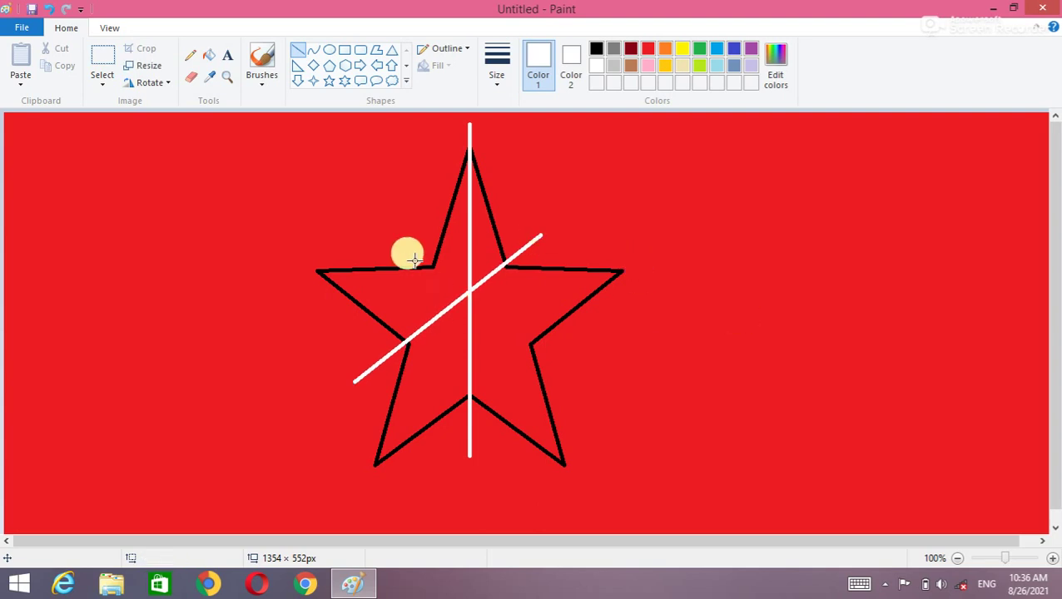
mouse_move(404, 216)
left_mouse_down()
mouse_move(537, 354)
mouse_move(572, 424)
mouse_move(593, 407)
left_mouse_up()
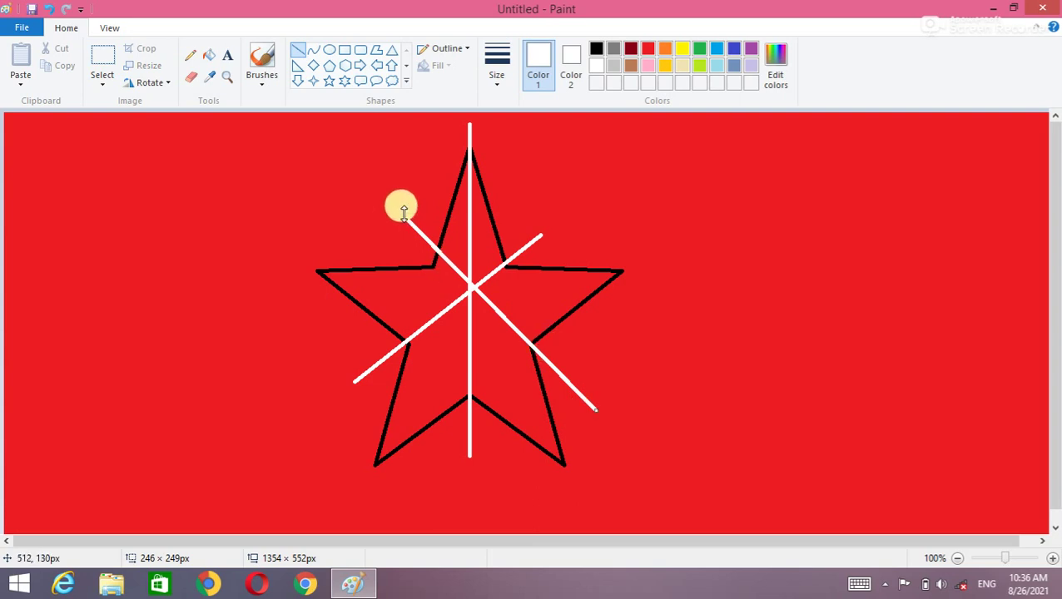
mouse_move(404, 218)
left_mouse_down()
mouse_move(398, 231)
mouse_move(379, 219)
left_mouse_up()
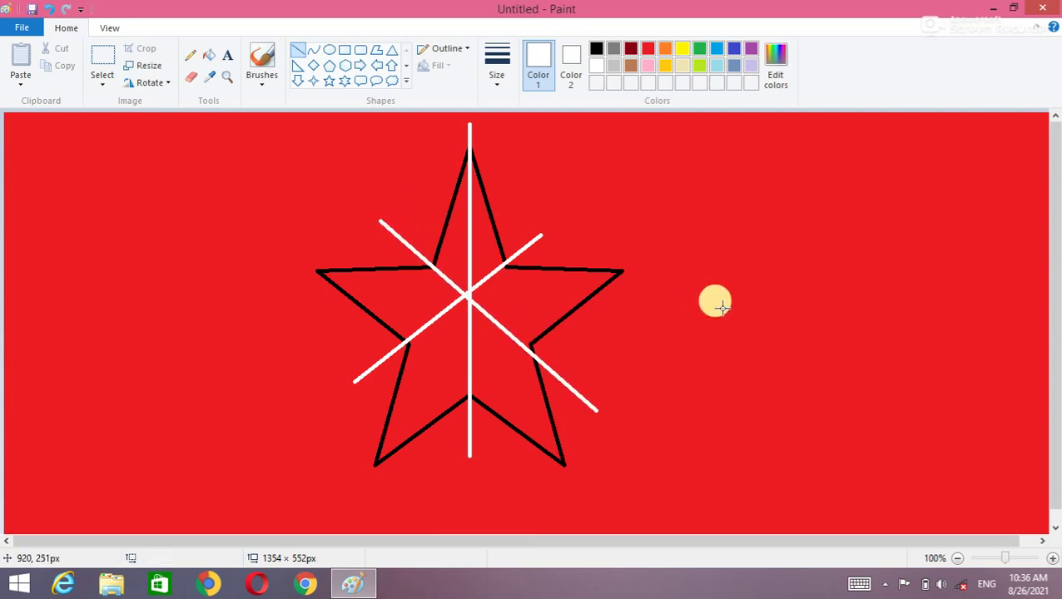
Draw four white lines from the star's centre out past its left, right, lower-left and lower-right tips
mouse_move(263, 272)
left_mouse_down()
mouse_move(353, 284)
mouse_move(453, 275)
mouse_move(502, 330)
mouse_move(578, 333)
mouse_move(470, 294)
left_mouse_up()
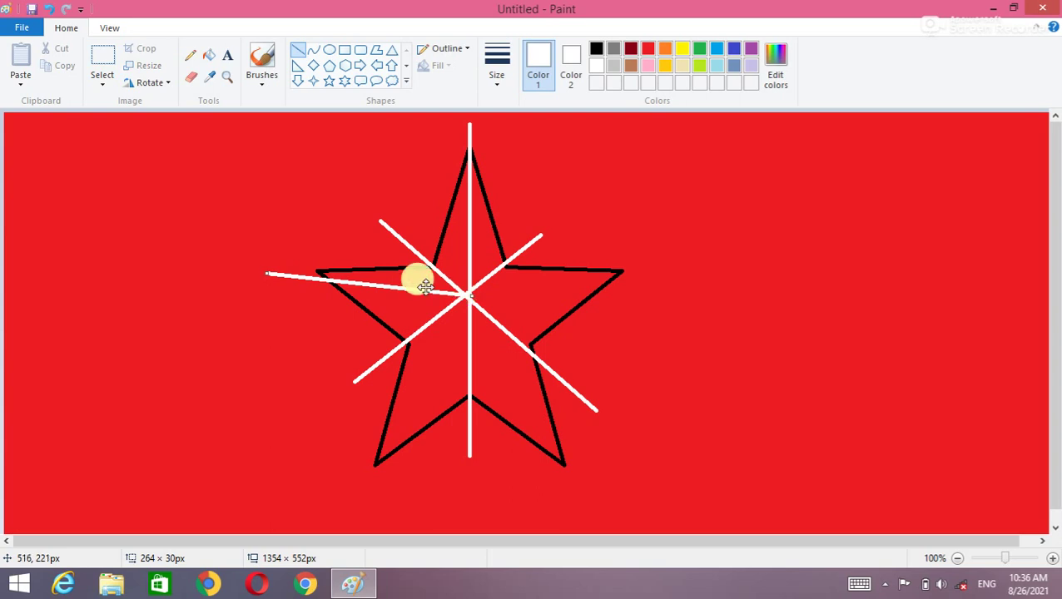
left_click_drag(264, 272, 267, 261)
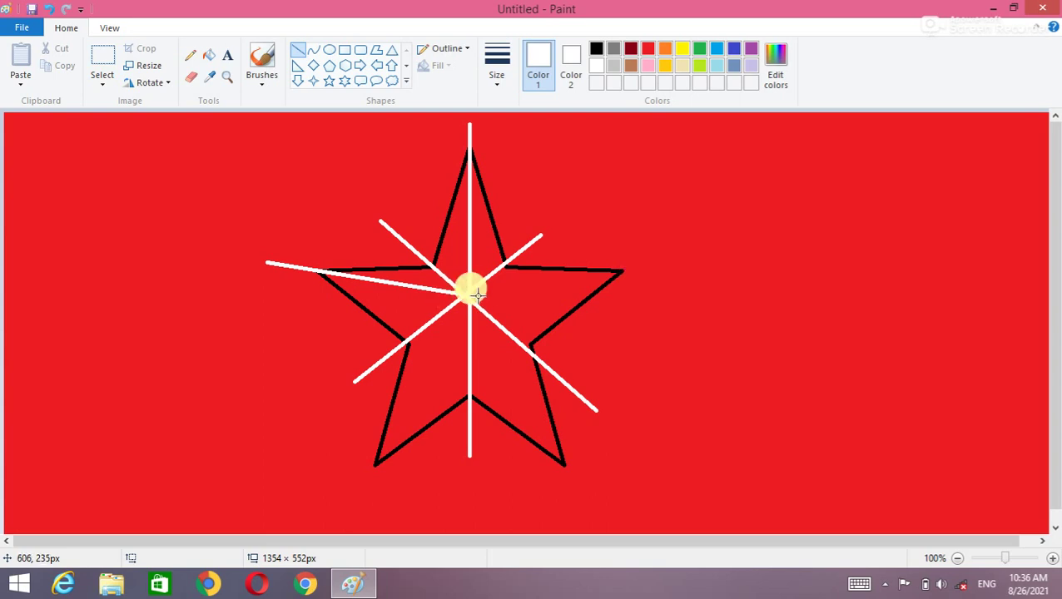
left_click_drag(469, 294, 640, 267)
left_click(697, 282)
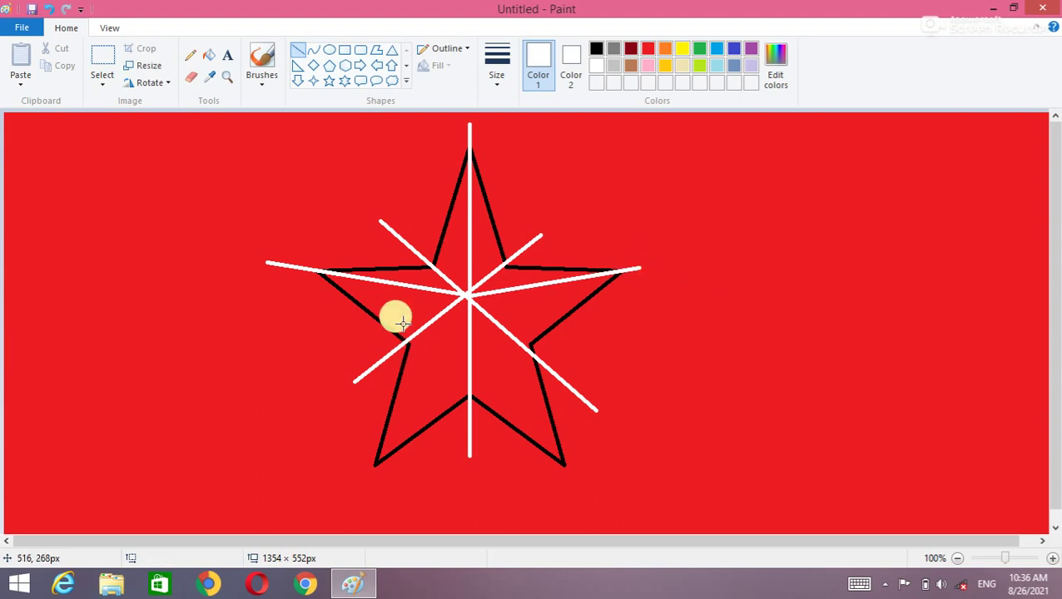
left_click_drag(465, 297, 361, 489)
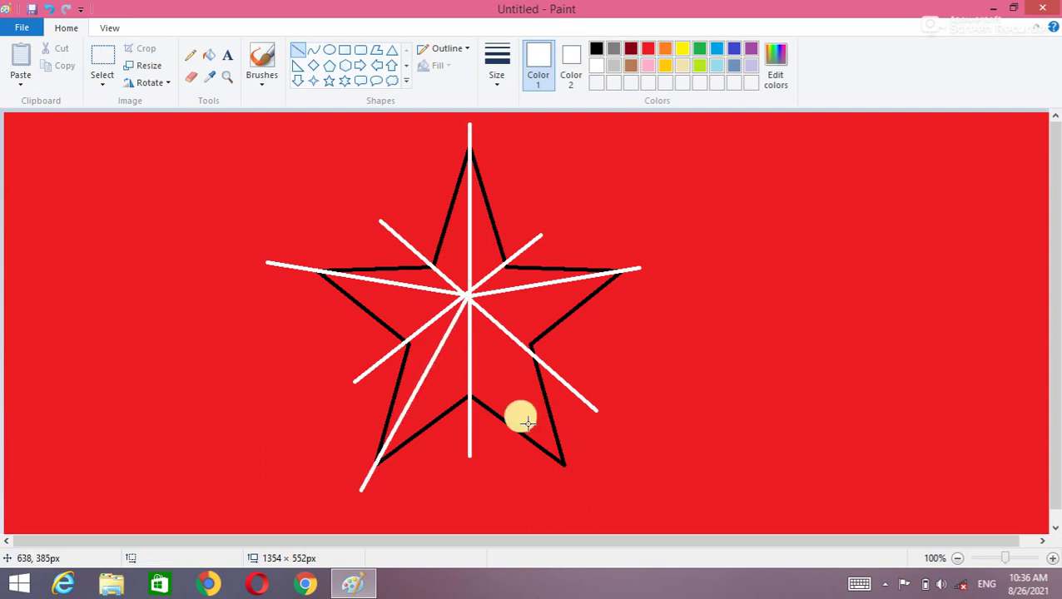
left_click(473, 288)
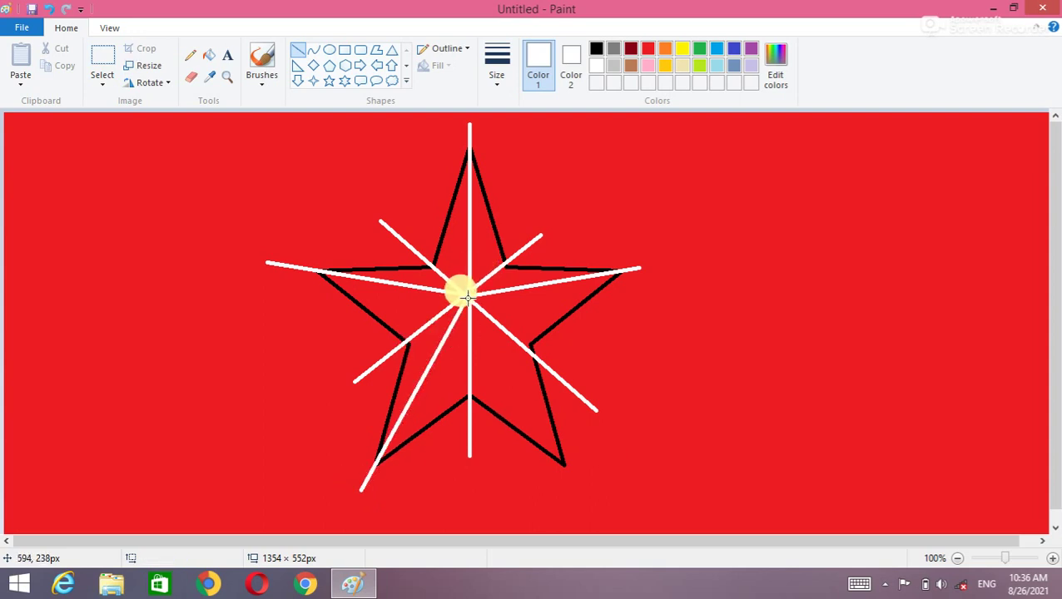
left_click_drag(468, 298, 573, 486)
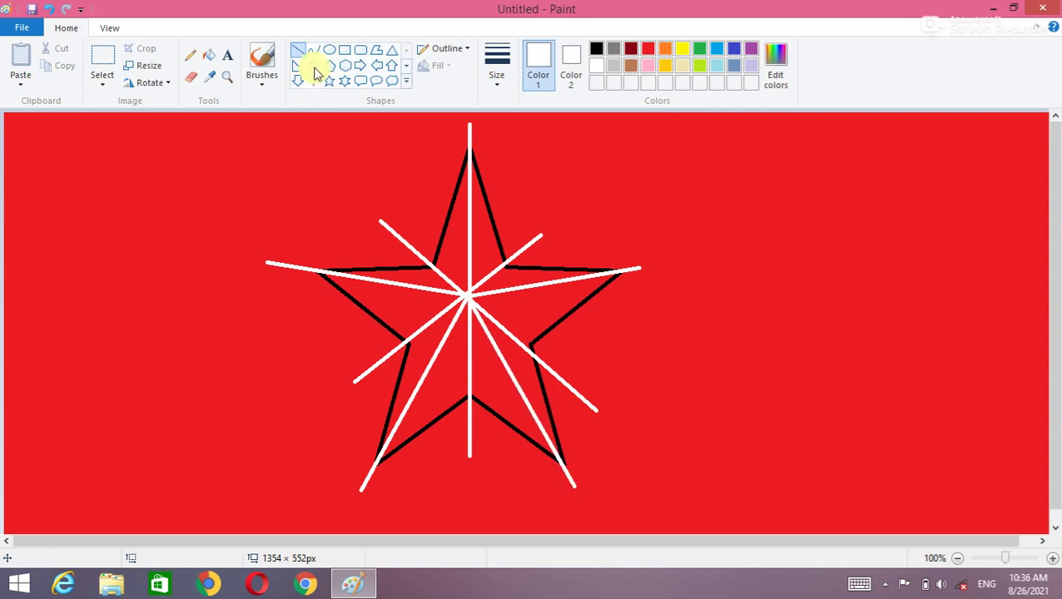
Fill the left half of the star's top arm with bright blue and its right half with light blue
left_click(208, 57)
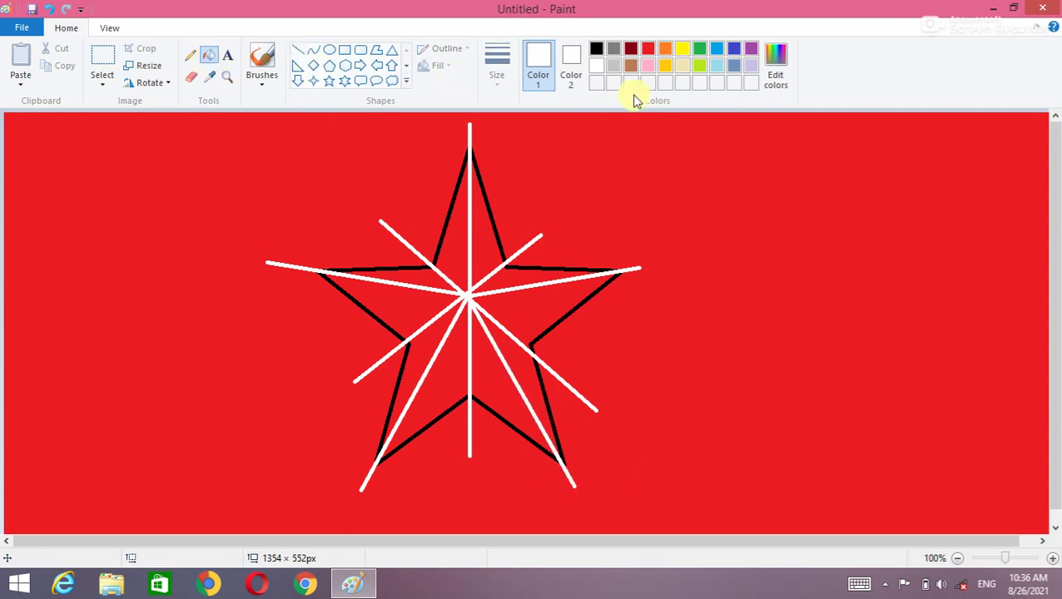
left_click(717, 49)
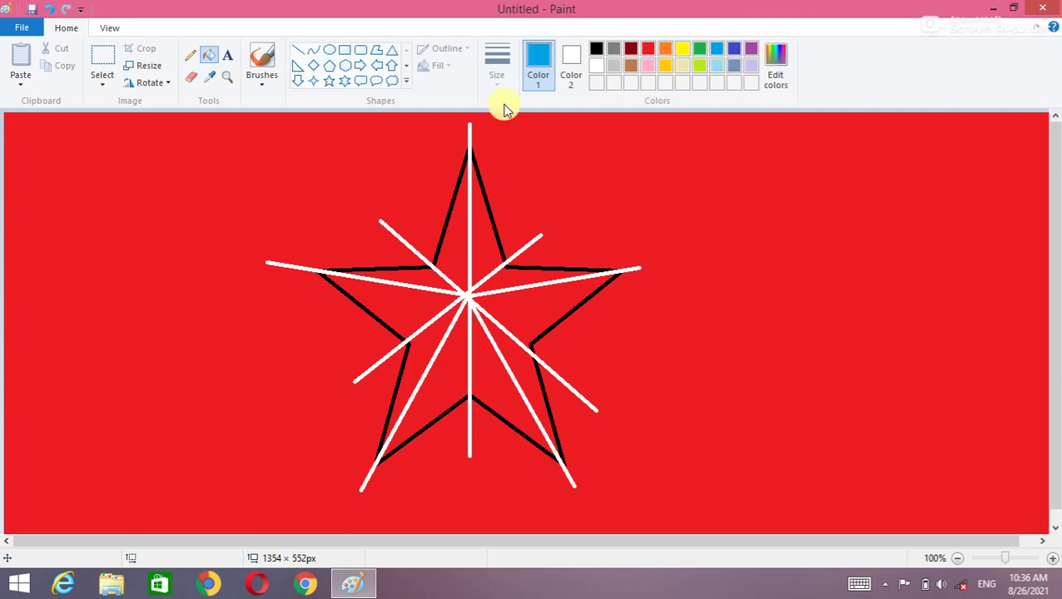
left_click(464, 209)
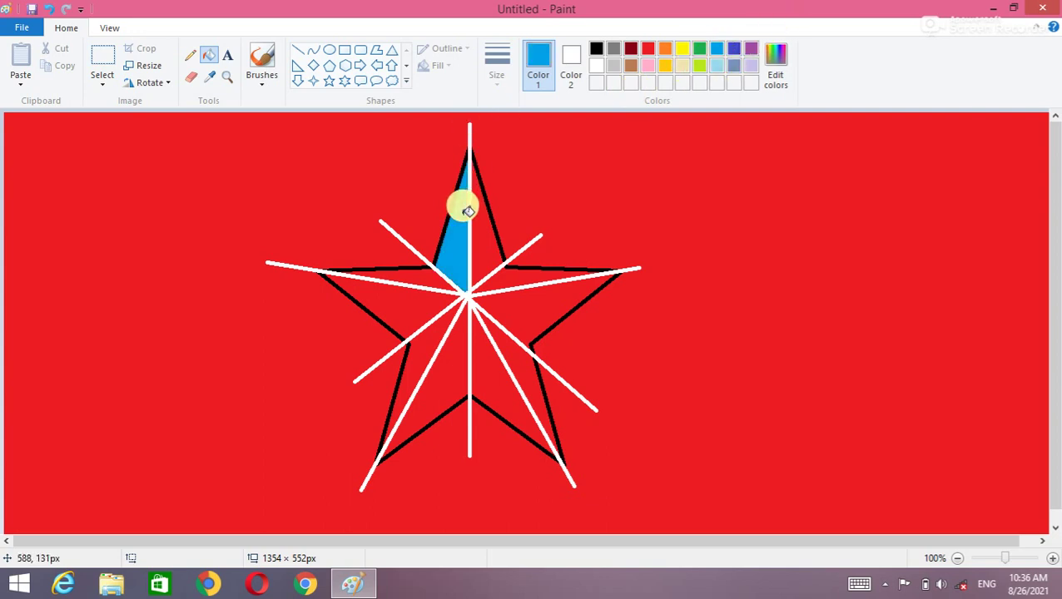
left_click(717, 65)
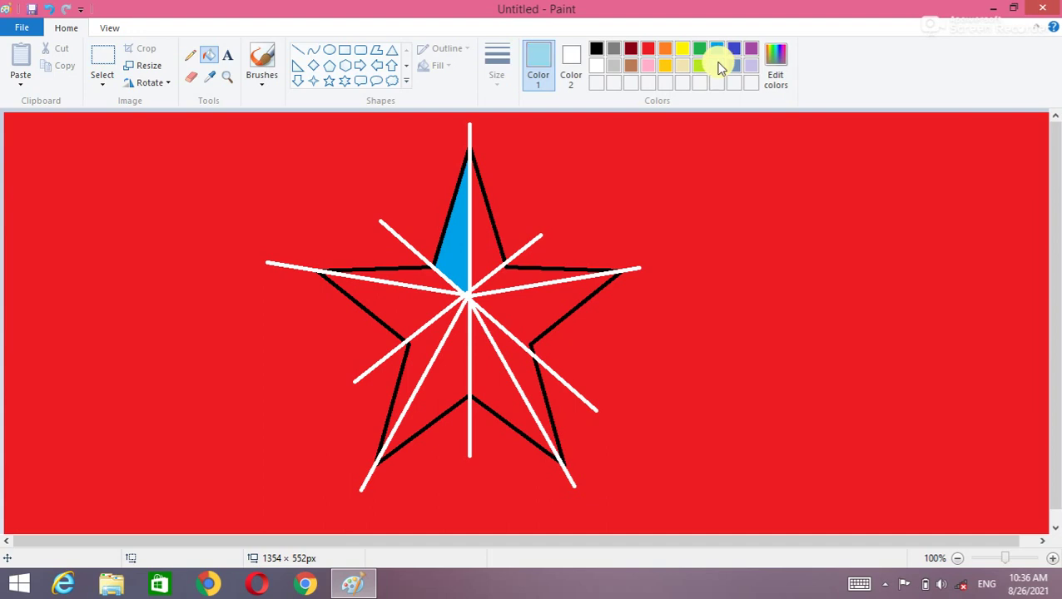
left_click(486, 224)
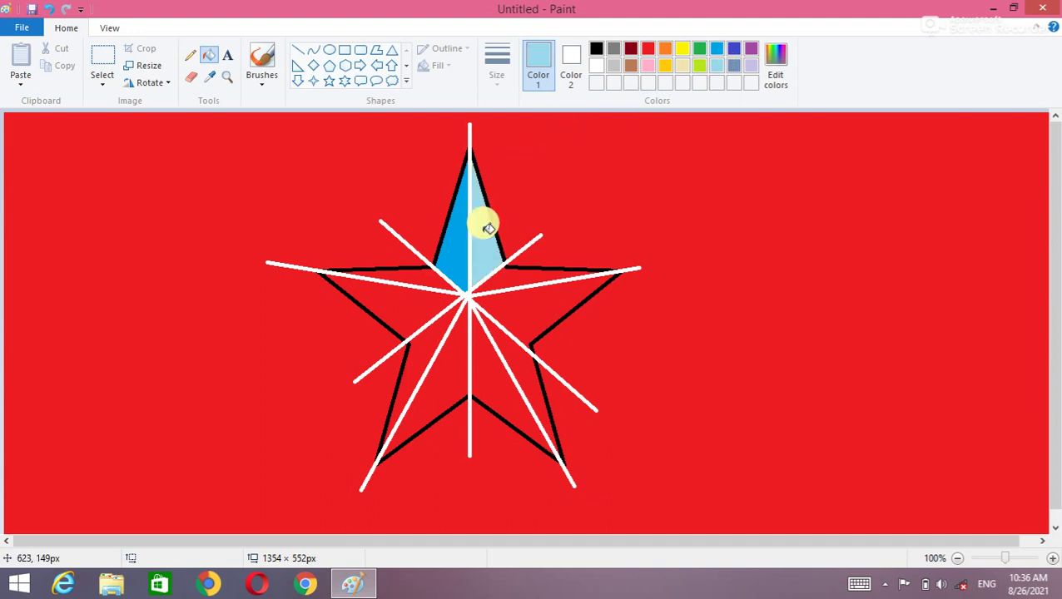
Fill the upper half of the star's right arm with bright blue and its lower half with light blue
left_click(714, 49)
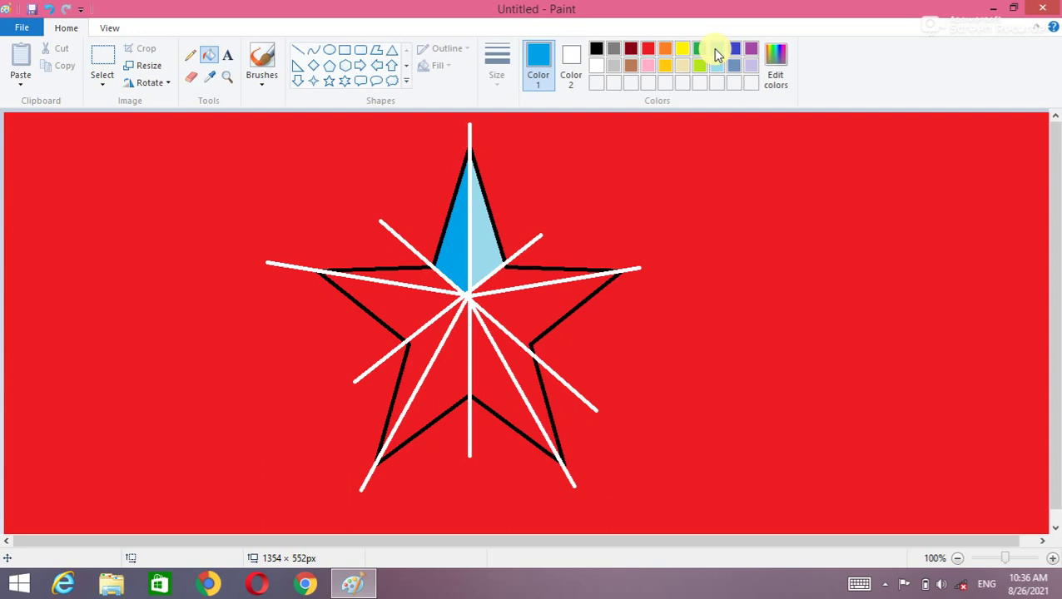
left_click(546, 272)
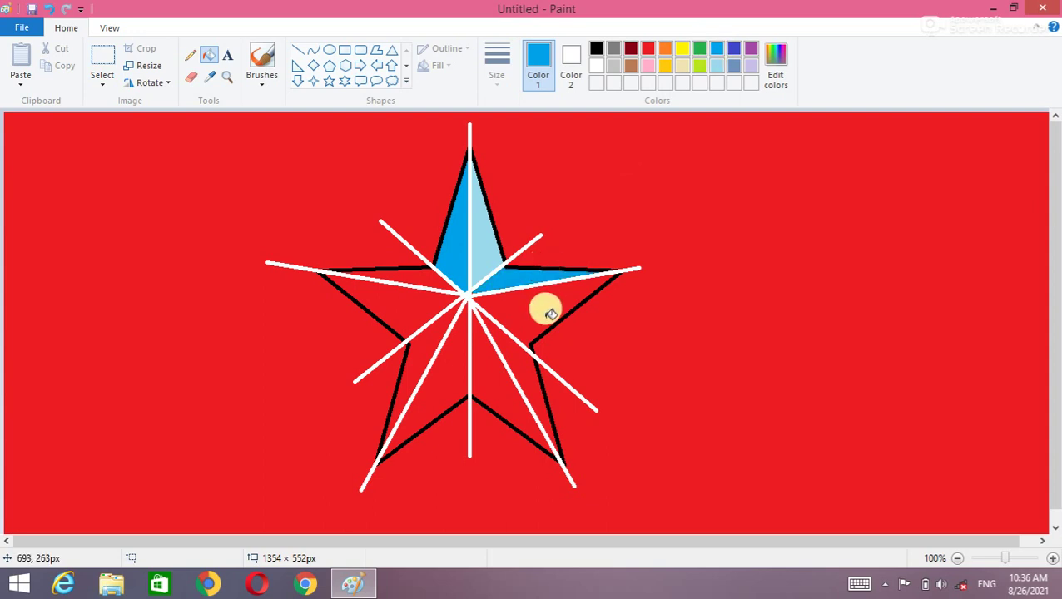
left_click(717, 67)
left_click(578, 287)
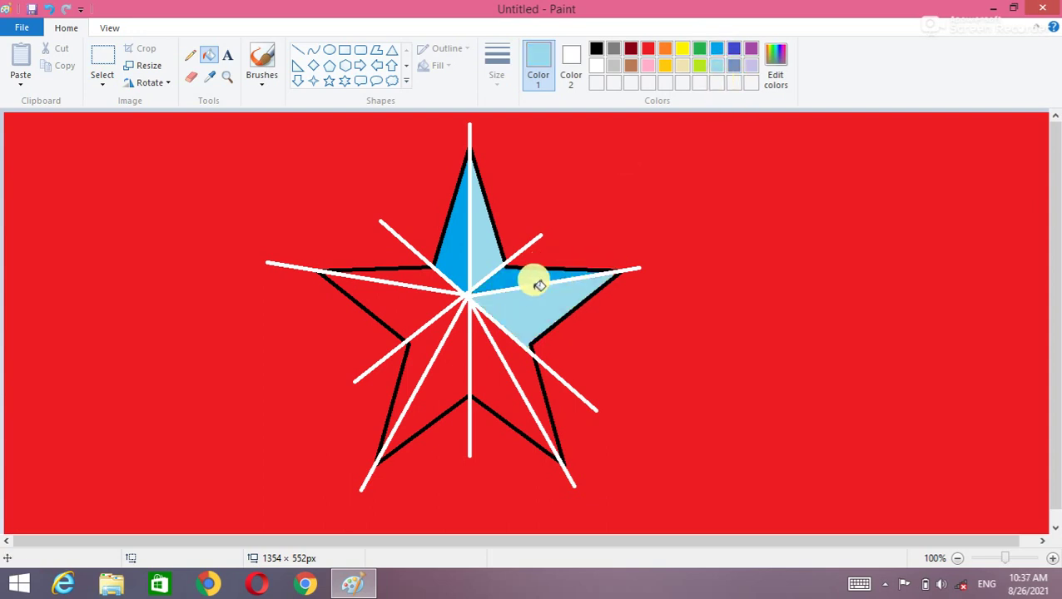
Fill the inner half of the star's lower-right arm, outer half of its lower-left arm and upper half of its left arm with light blue
left_click(497, 391)
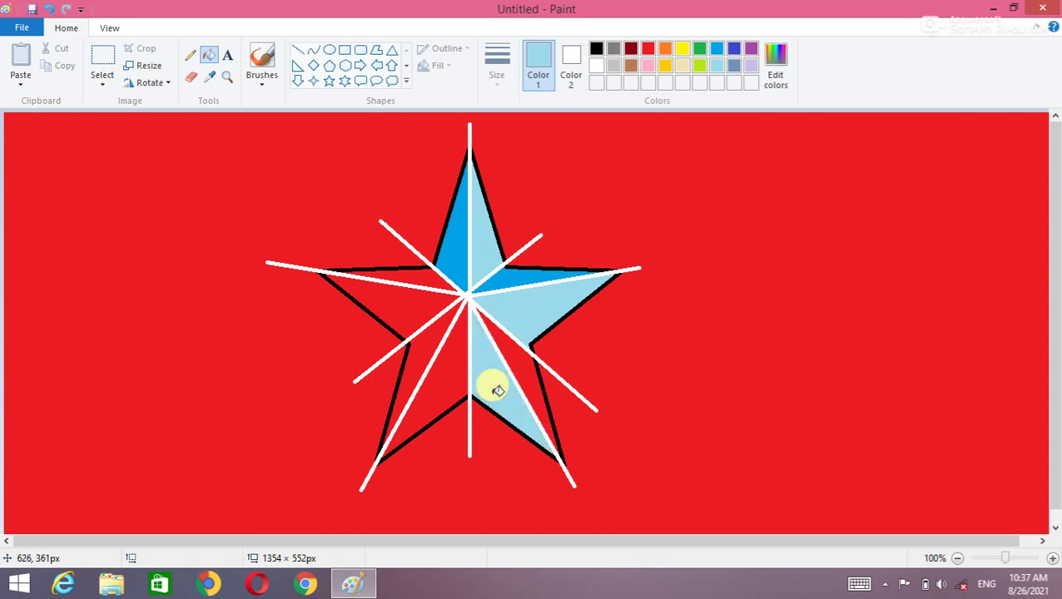
left_click(409, 372)
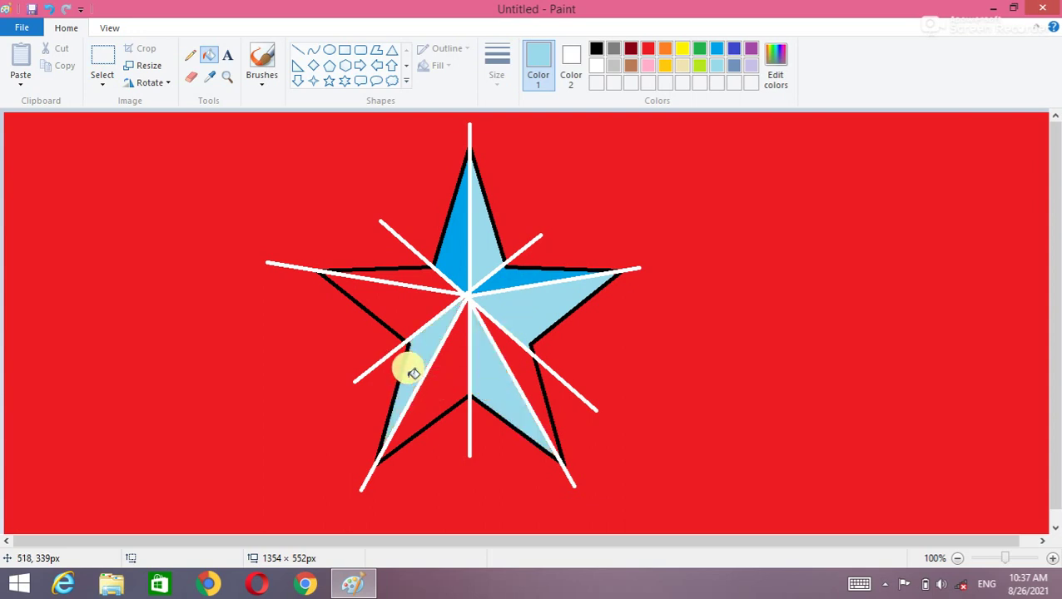
left_click(414, 275)
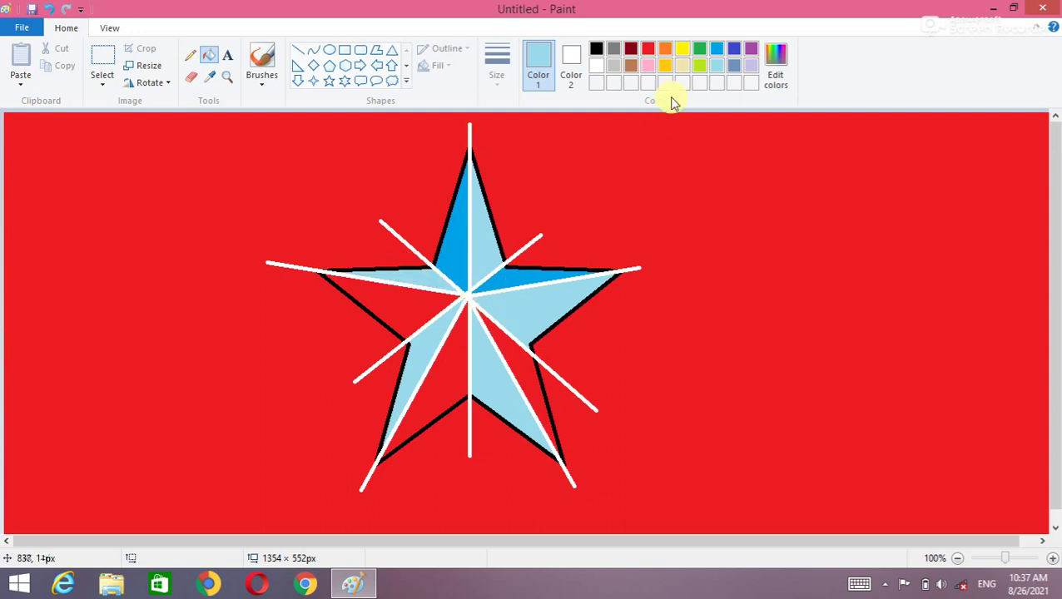
Fill the star's remaining red segments with bright blue and recolour the black outlines along all bright blue segments to match
left_click(717, 49)
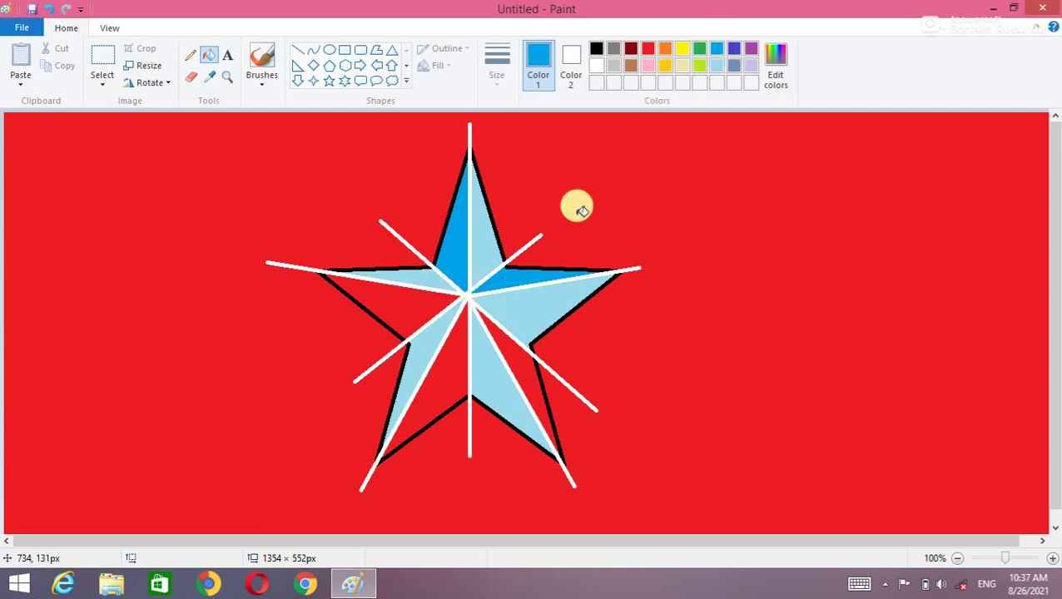
left_click(526, 366)
left_click(433, 381)
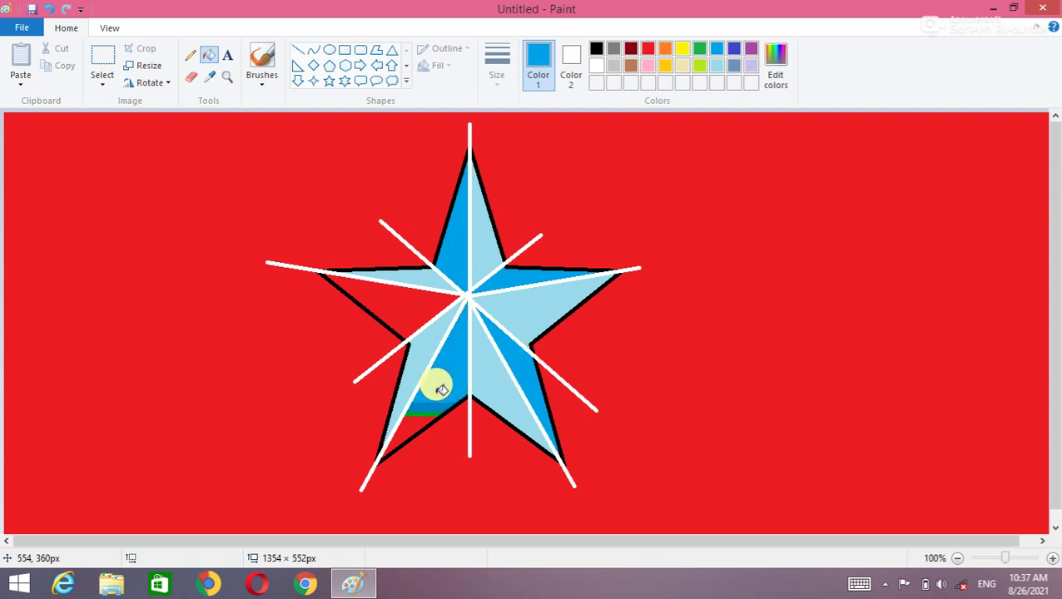
left_click(404, 297)
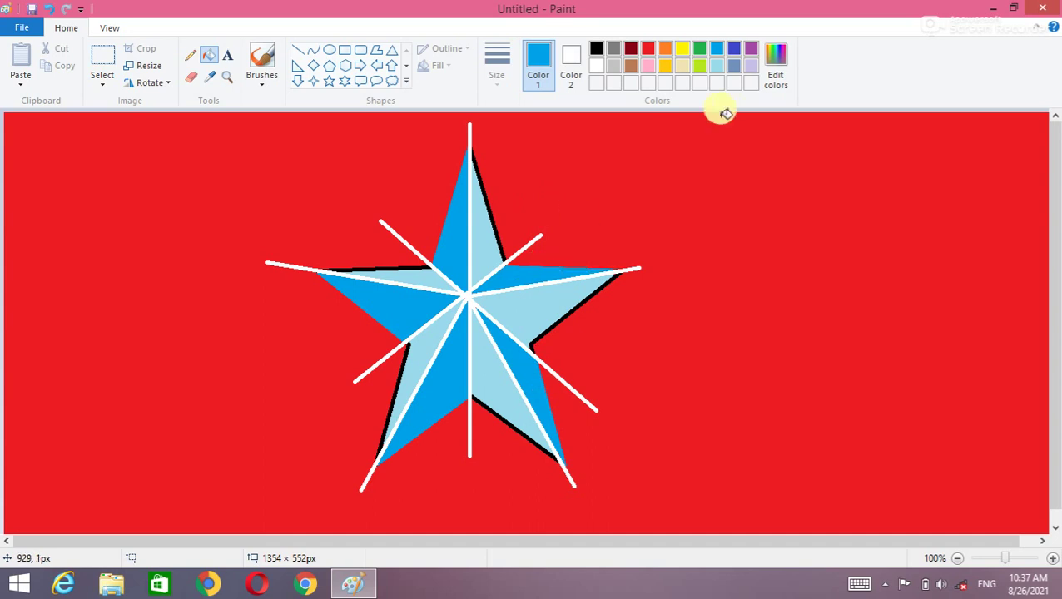
Recolour the remaining black outline edges along the star's light blue segments with light blue
left_click(718, 68)
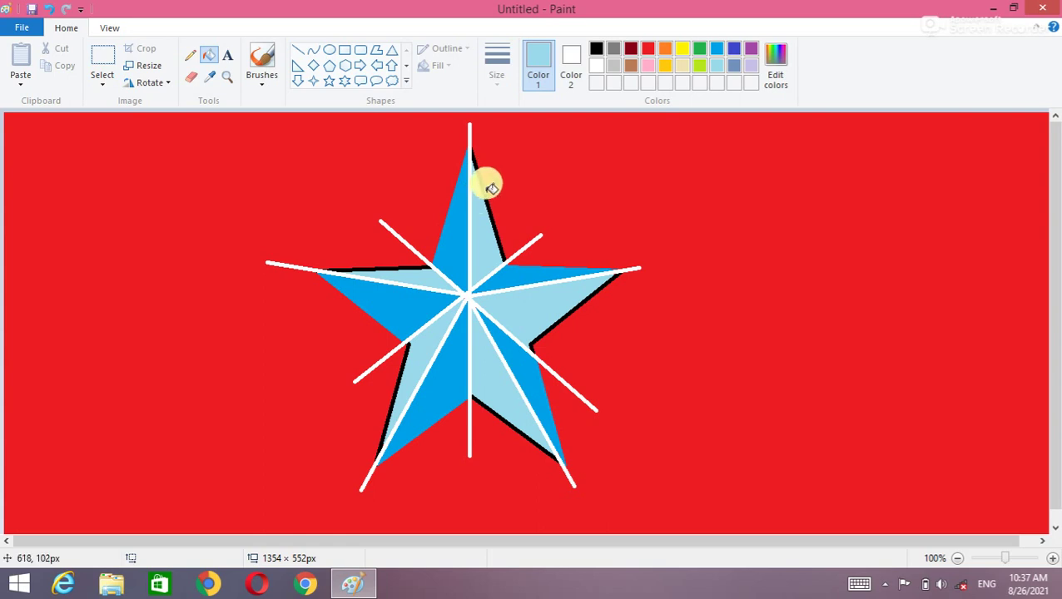
left_click(551, 329)
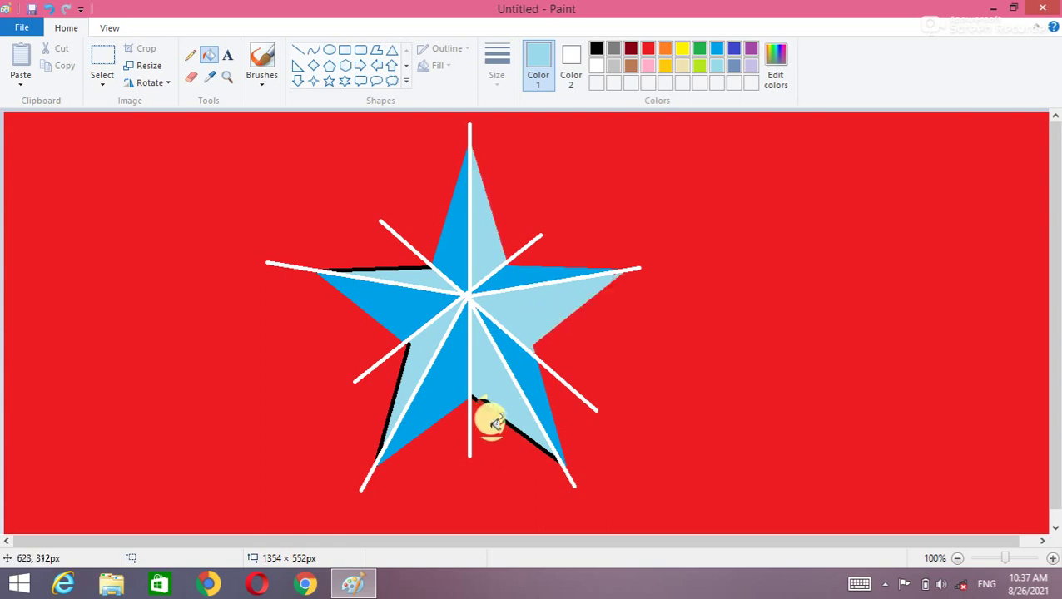
left_click(402, 377)
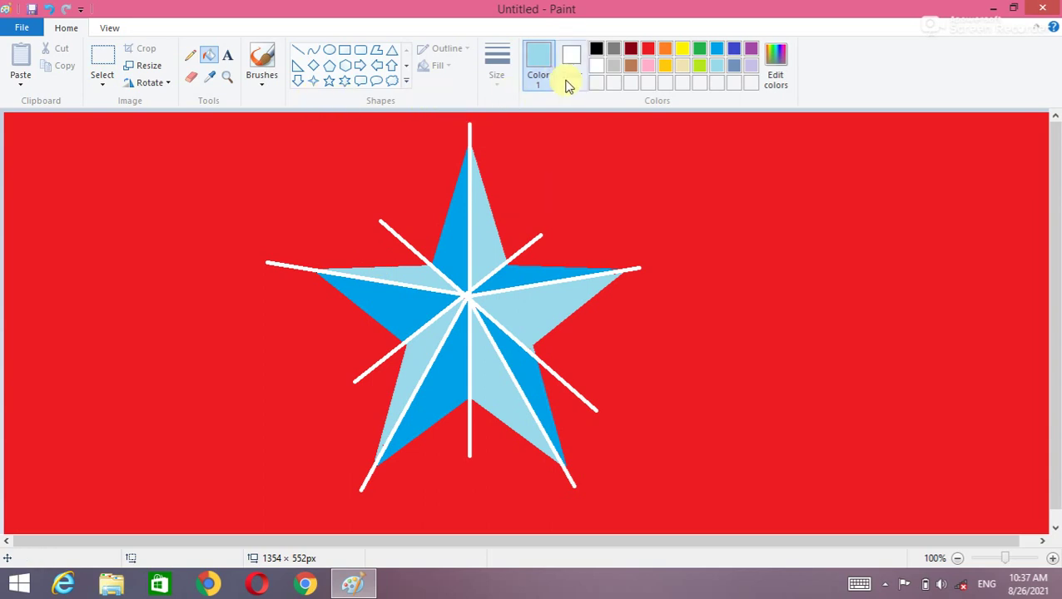
Fill the red background around the star with white, then minimize the drawing's window
left_click(596, 66)
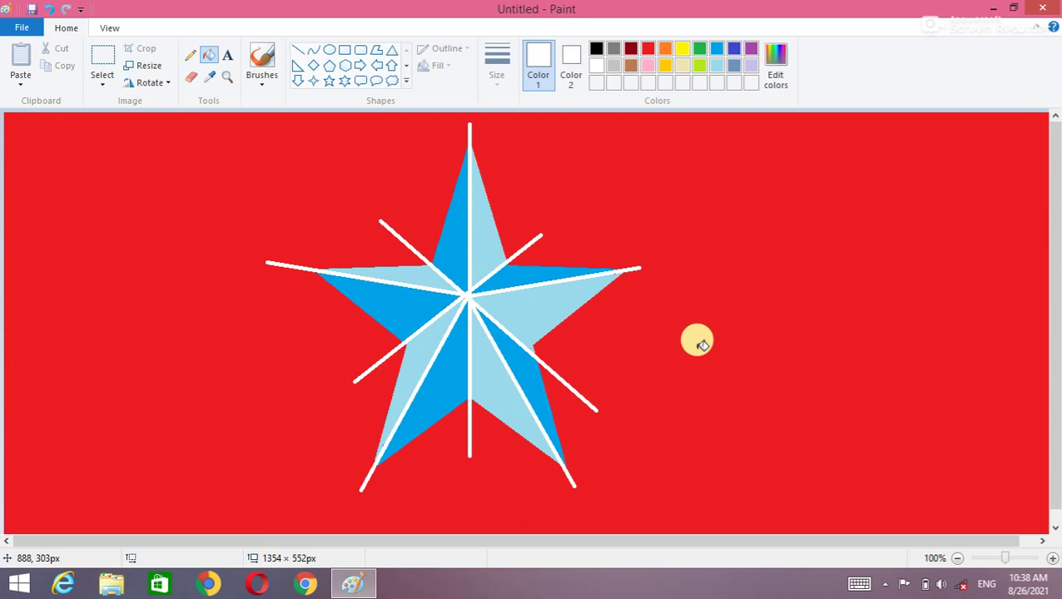
left_click(701, 345)
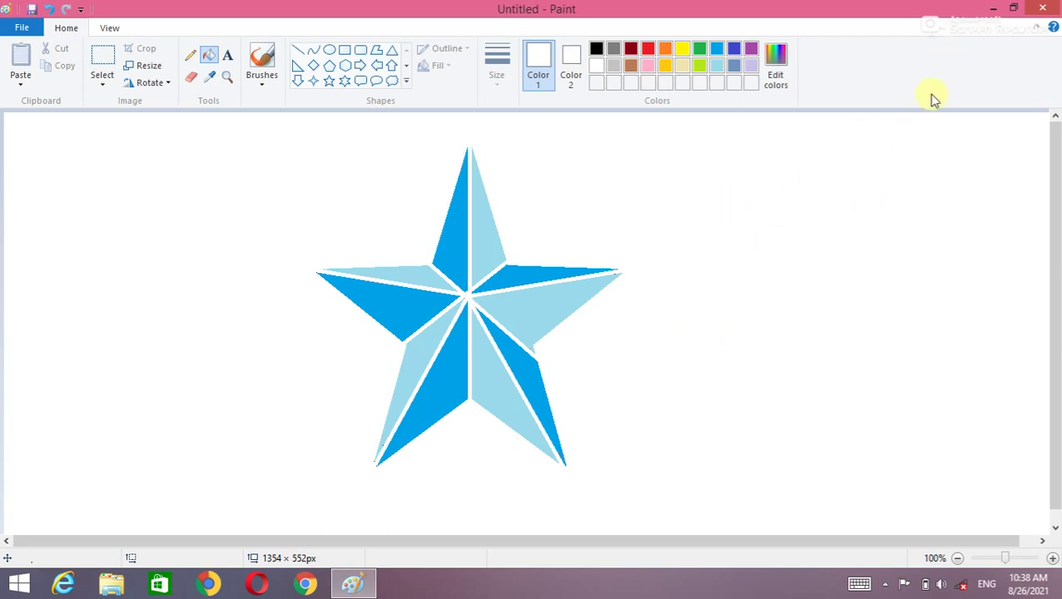
left_click(992, 10)
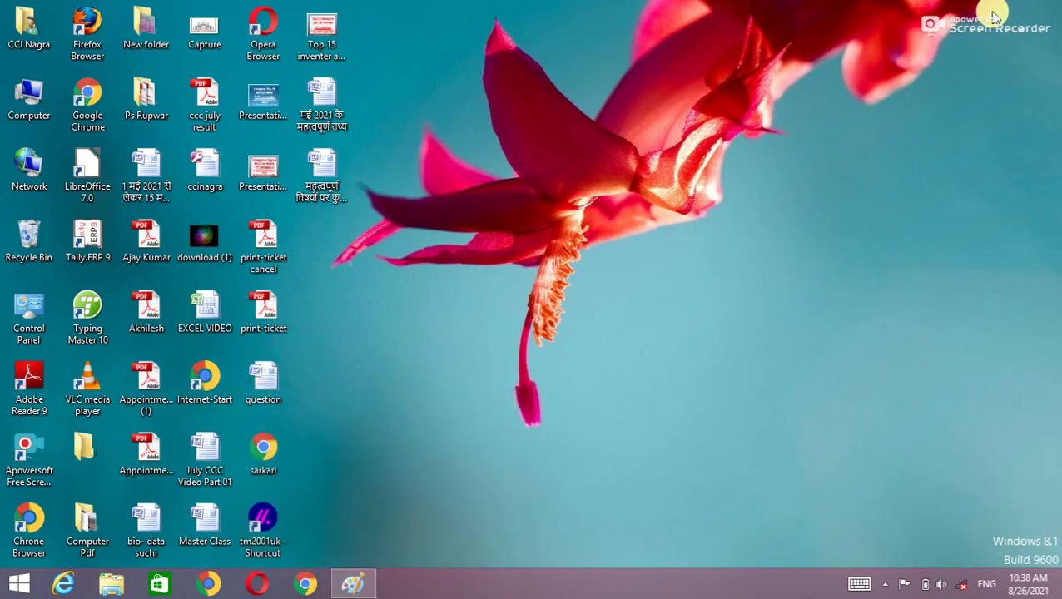